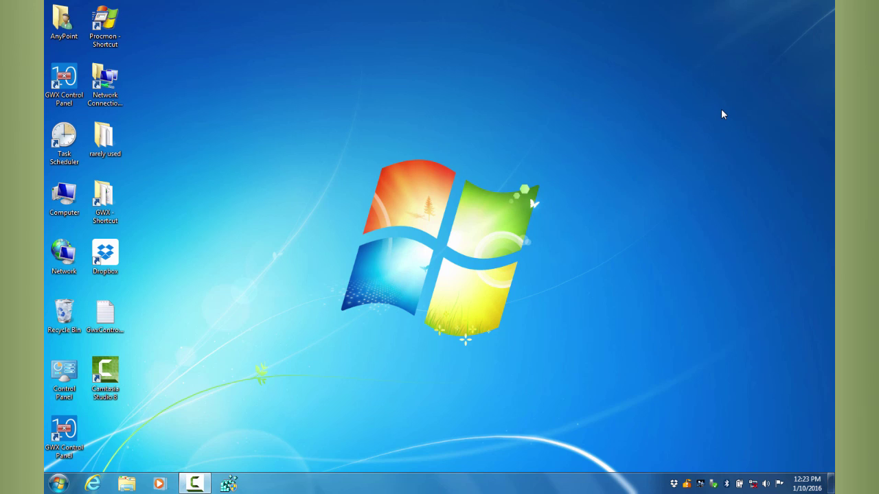
# Open C:\Windows\System32\GWX from the desktop shortcut and view the GWX and GWXConfigManager details.
pyautogui.doubleClick(103, 199)
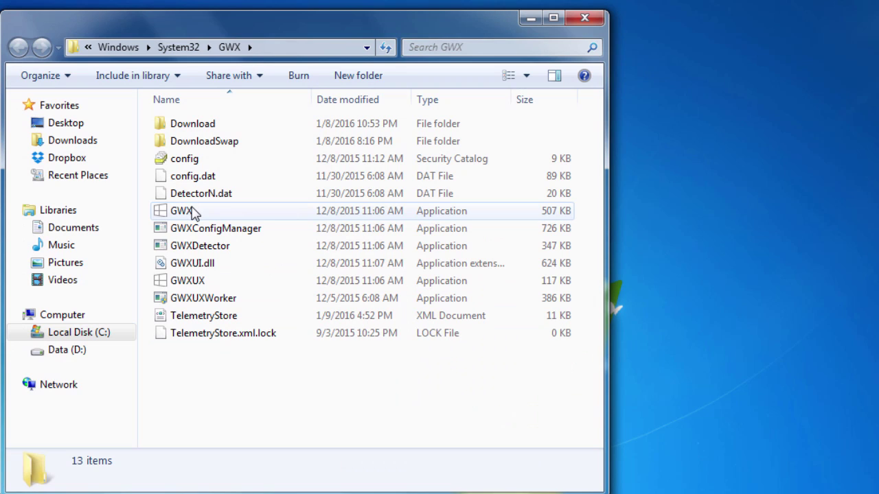
pyautogui.click(197, 212)
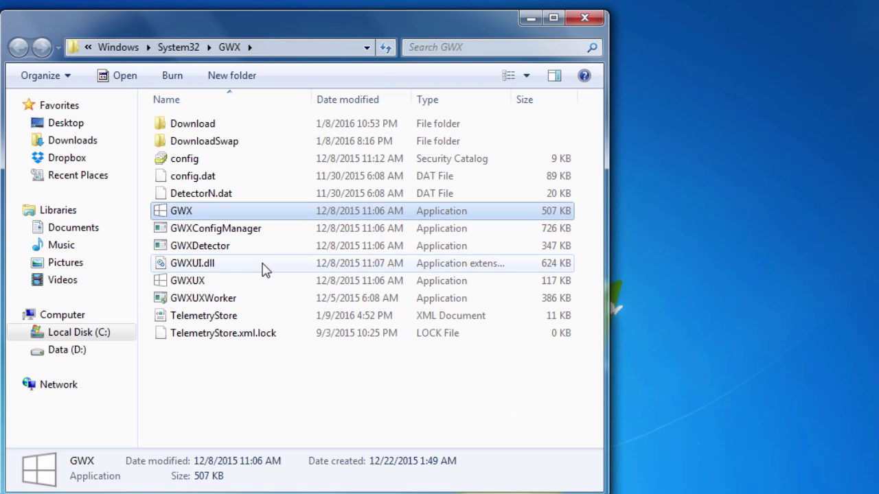
pyautogui.click(239, 233)
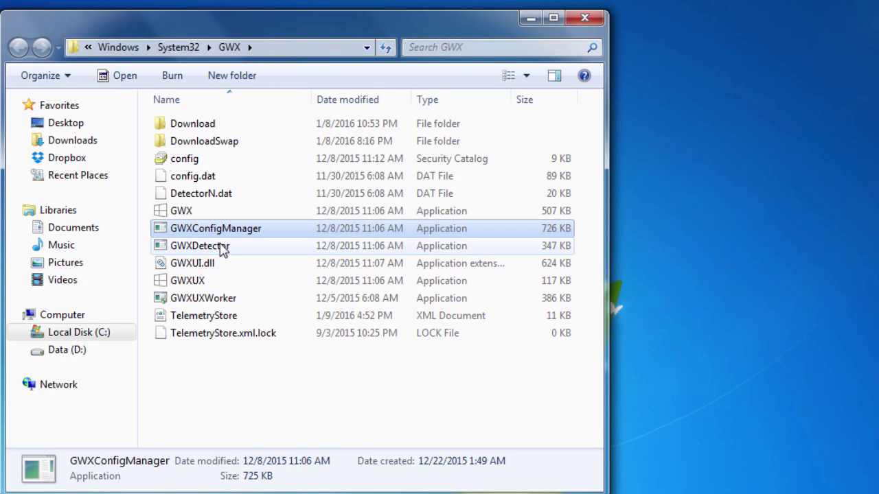
# View GWXDetector's details, then expand the Task Scheduler Library down to Microsoft\Windows\Setup.
pyautogui.click(223, 249)
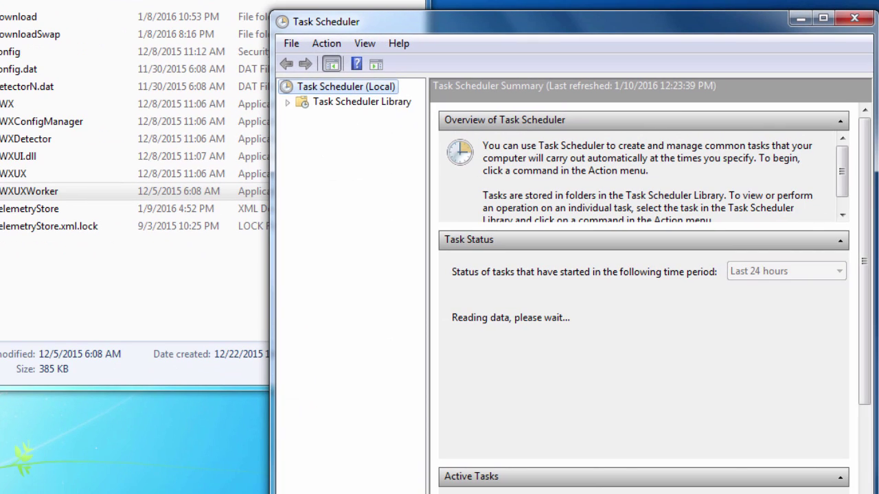
pyautogui.click(288, 103)
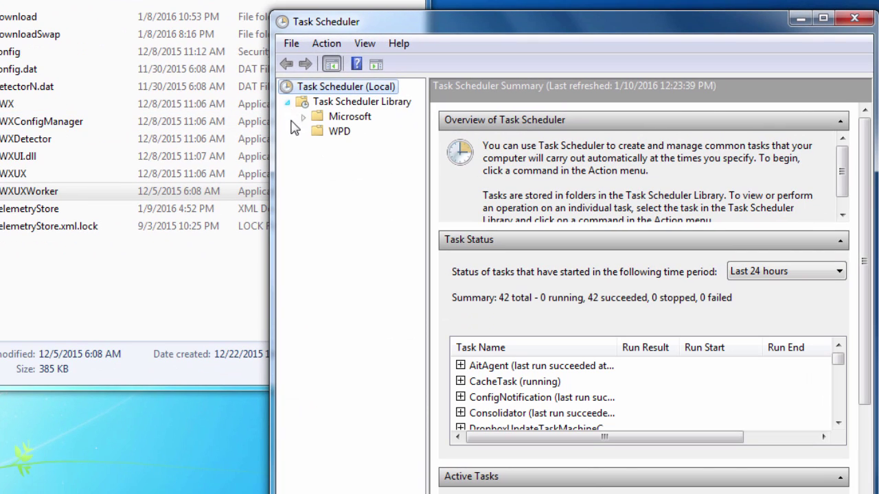
pyautogui.click(303, 118)
pyautogui.moveTo(417, 221)
pyautogui.mouseDown()
pyautogui.moveTo(424, 261)
pyautogui.moveTo(377, 374)
pyautogui.mouseUp()
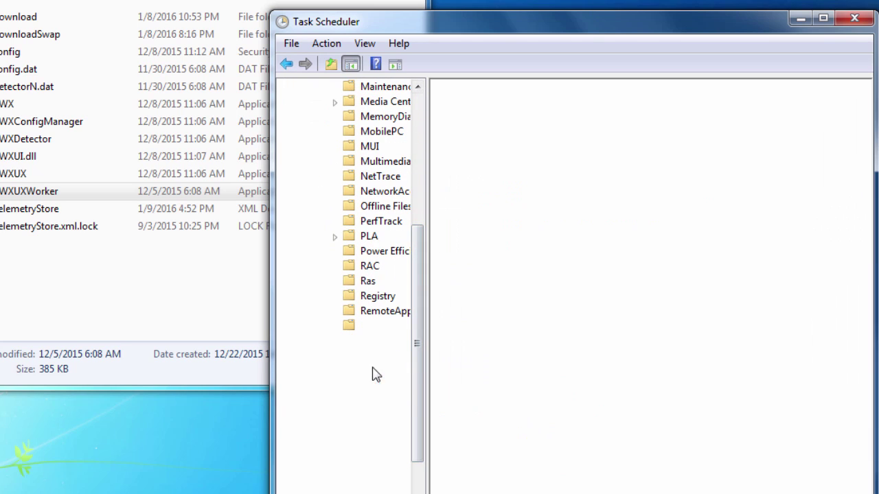
pyautogui.click(376, 374)
# List the GWXTriggers tasks with a wider Name column, then show the gwx folder's tasks.
pyautogui.click(334, 371)
pyautogui.click(386, 402)
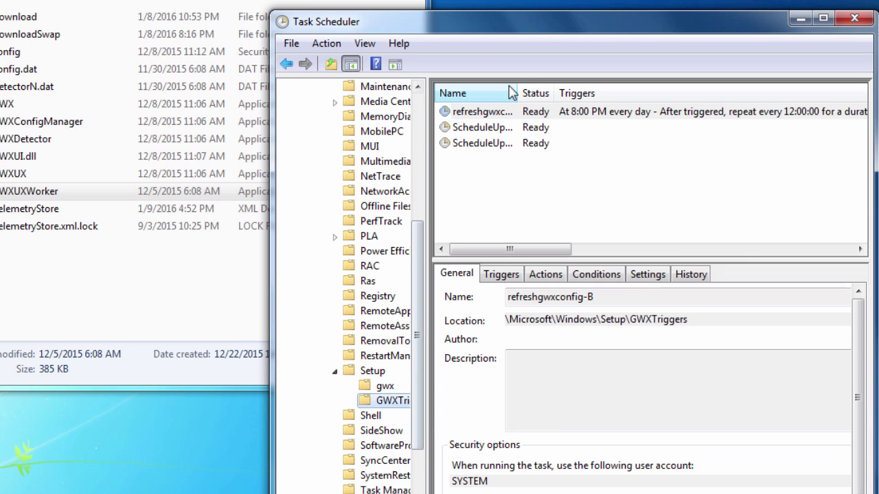
pyautogui.moveTo(516, 91); pyautogui.dragTo(619, 102)
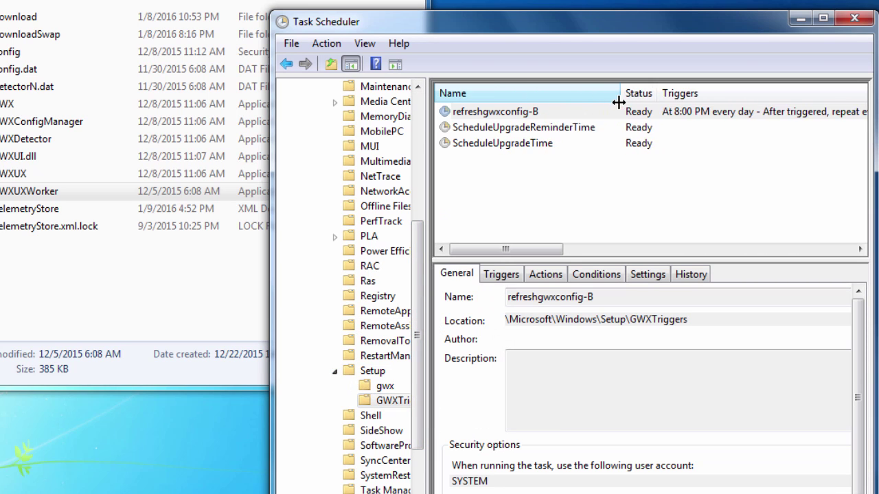
pyautogui.click(618, 110)
pyautogui.click(385, 387)
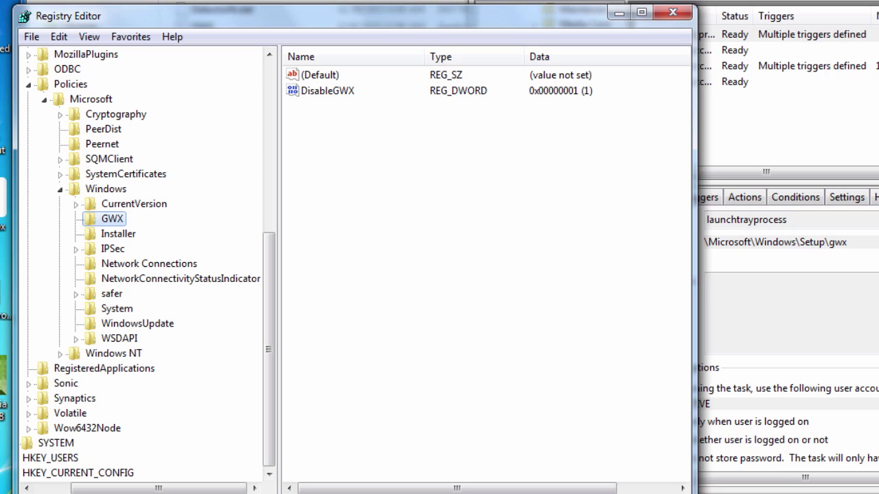
# Highlight DisableGWX = 1, then jump via Favorites to OSUpgrade and select AllowOSUpgrade.
pyautogui.click(335, 91)
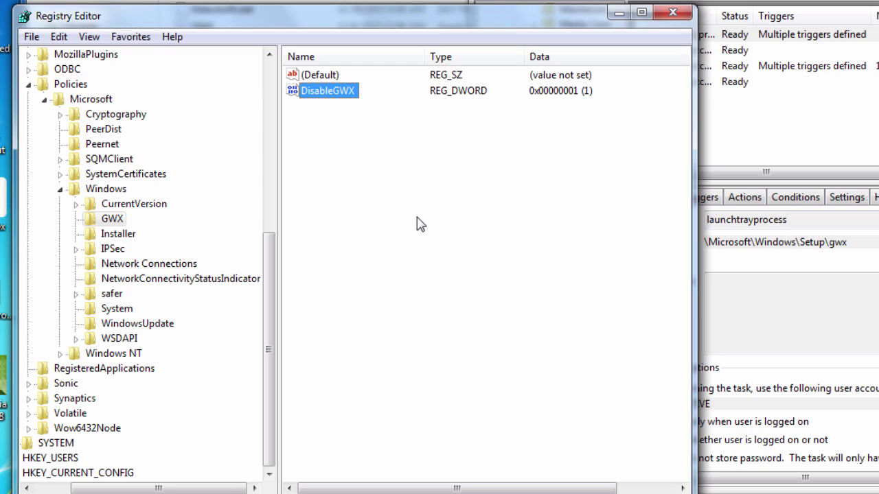
pyautogui.click(137, 39)
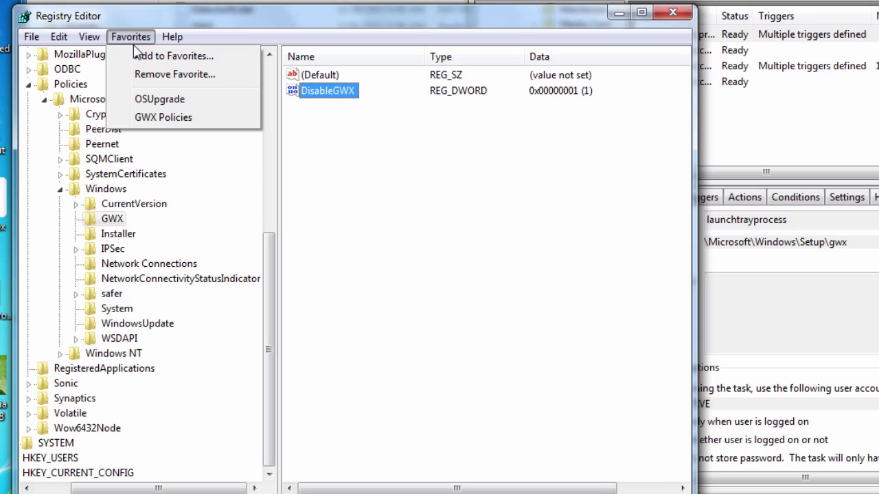
pyautogui.click(155, 105)
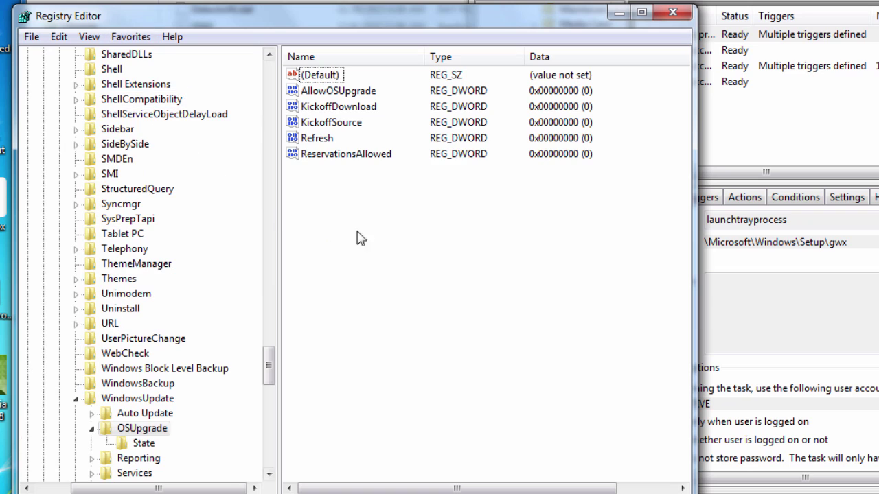
pyautogui.click(358, 90)
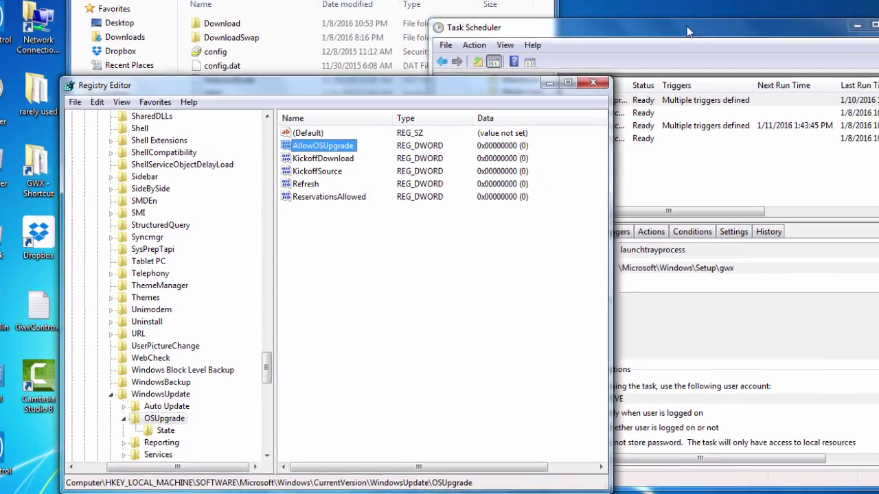
# Return to Task Scheduler and show refreshgwxconfig-B in the GWXTriggers folder.
pyautogui.click(689, 32)
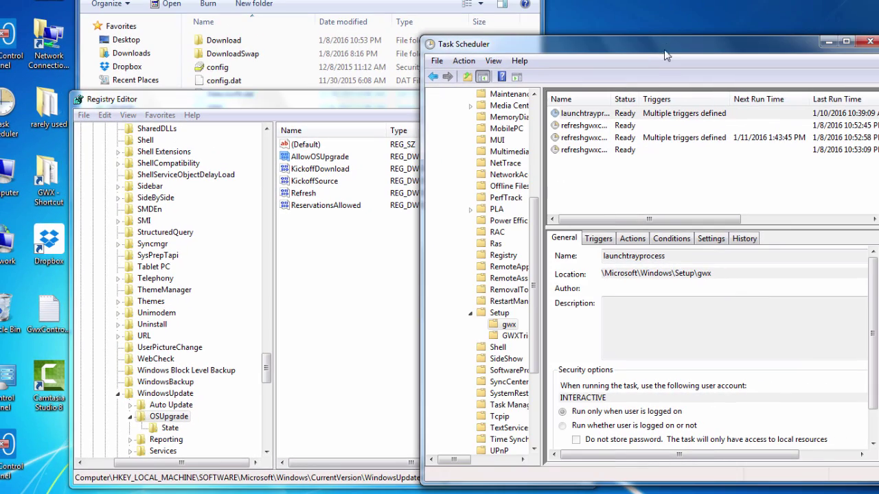
pyautogui.click(508, 338)
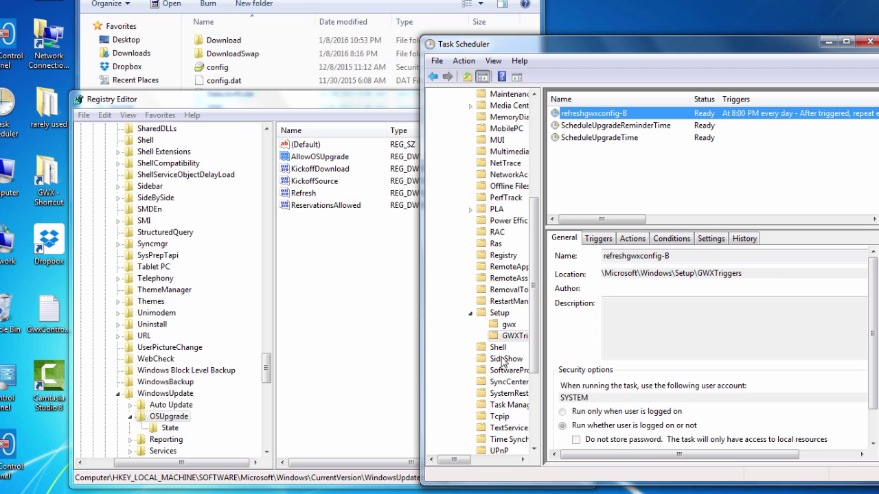
pyautogui.moveTo(458, 462); pyautogui.dragTo(480, 465)
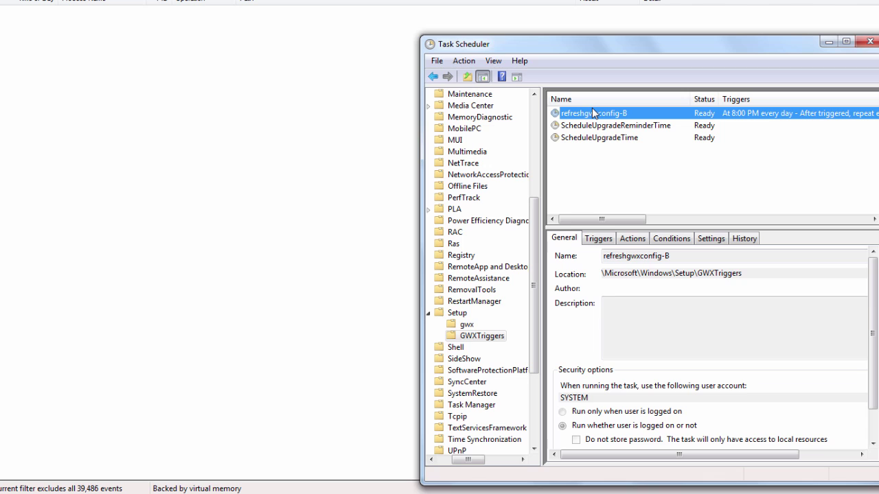
# Find the logged AllowOSUpgrade write and refresh the registry to show it now set to 1.
pyautogui.rightClick(595, 114)
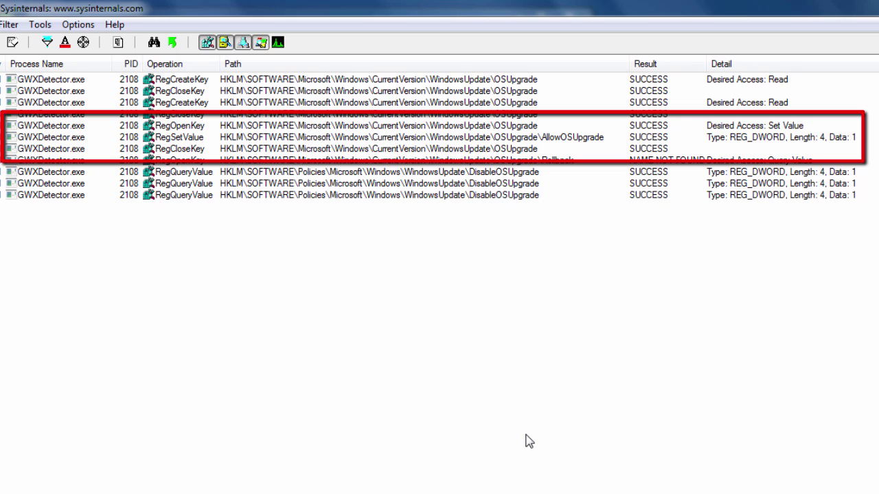
pyautogui.click(347, 140)
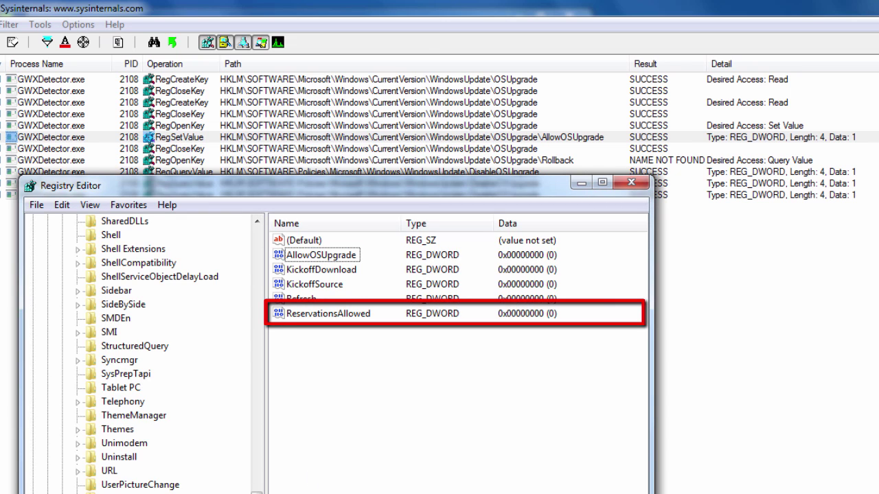
pyautogui.click(90, 204)
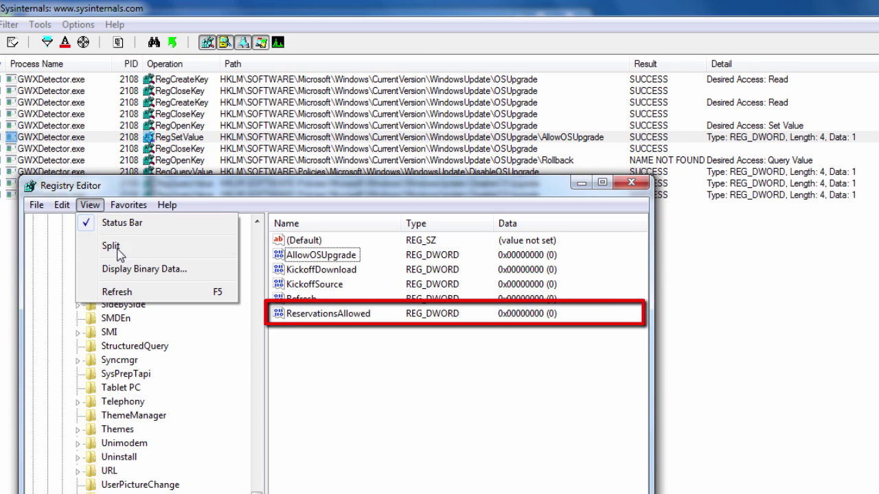
pyautogui.click(157, 293)
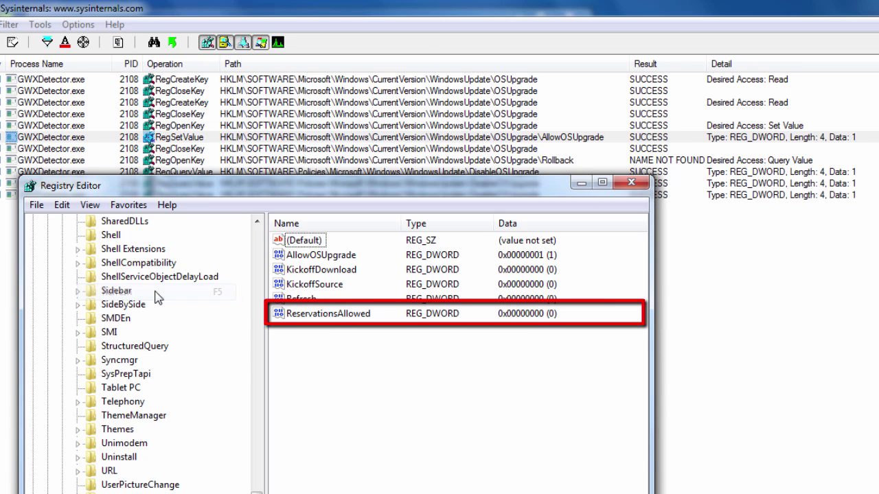
pyautogui.click(344, 255)
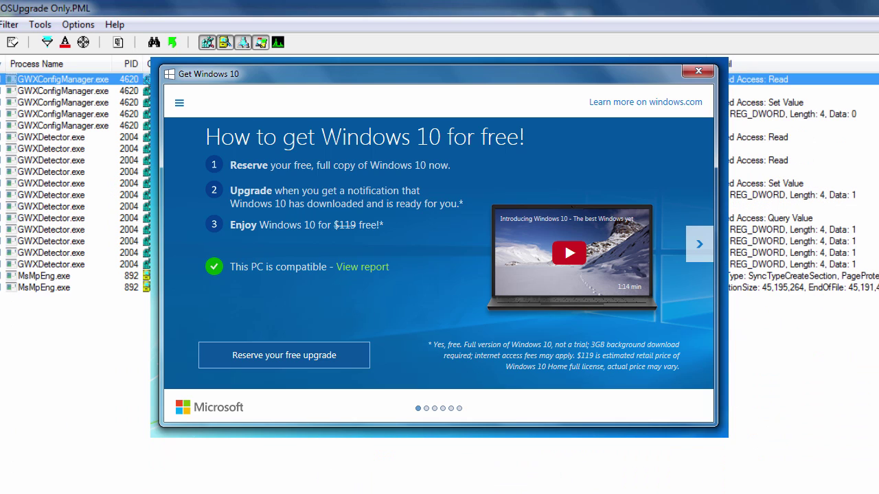
# Select the ReservationsAllowed registry write entry in the Process Monitor log.
pyautogui.click(97, 114)
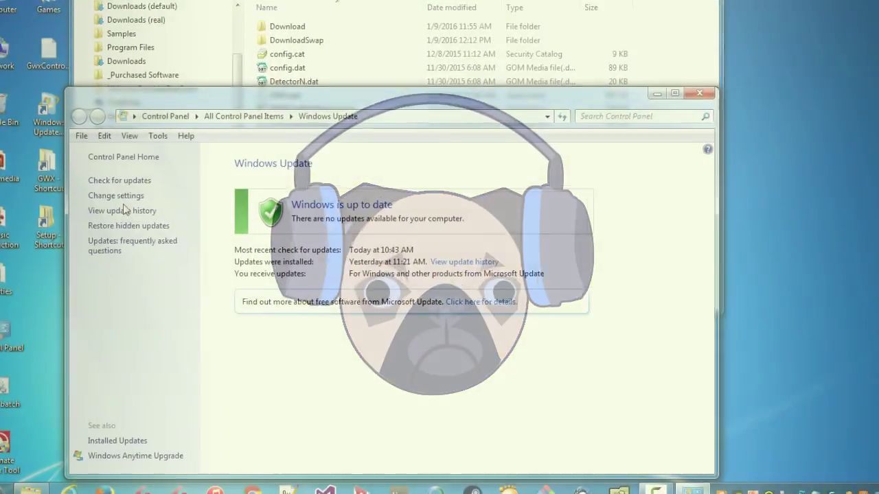
# Search Installed Updates for kb3035583, select it, and uninstall it, confirming the removal.
pyautogui.click(130, 165)
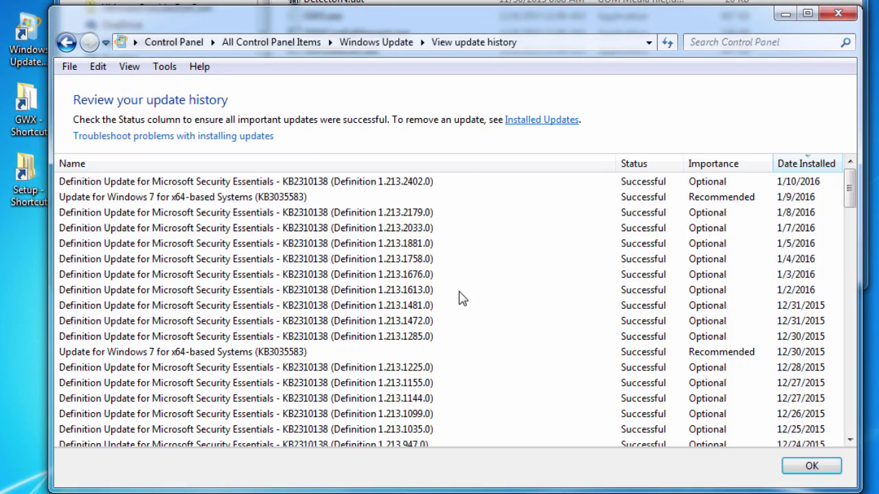
pyautogui.click(240, 197)
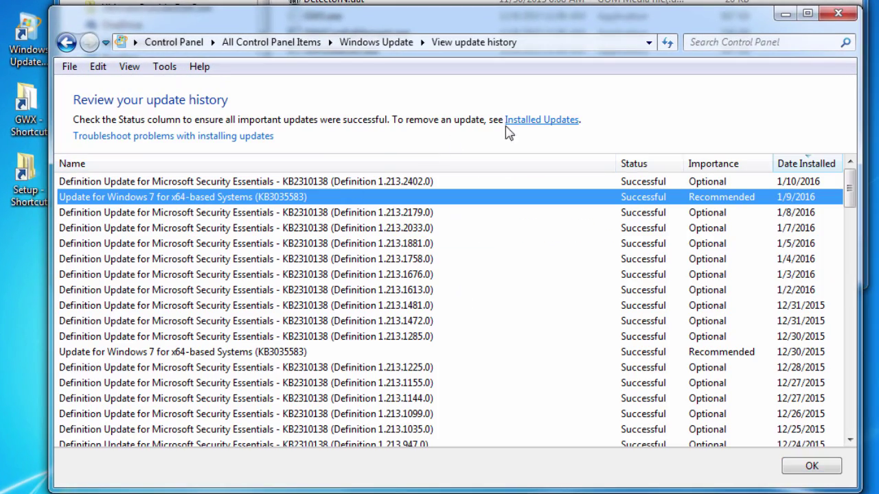
pyautogui.click(521, 121)
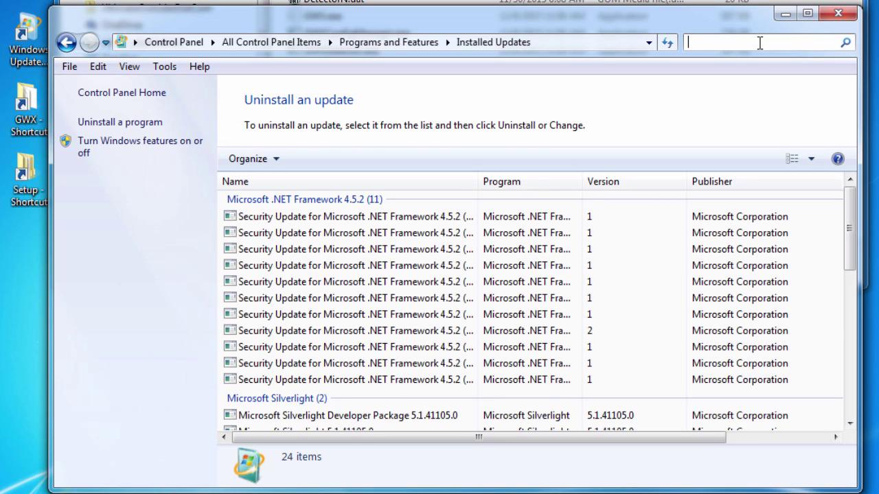
pyautogui.write('kb30')
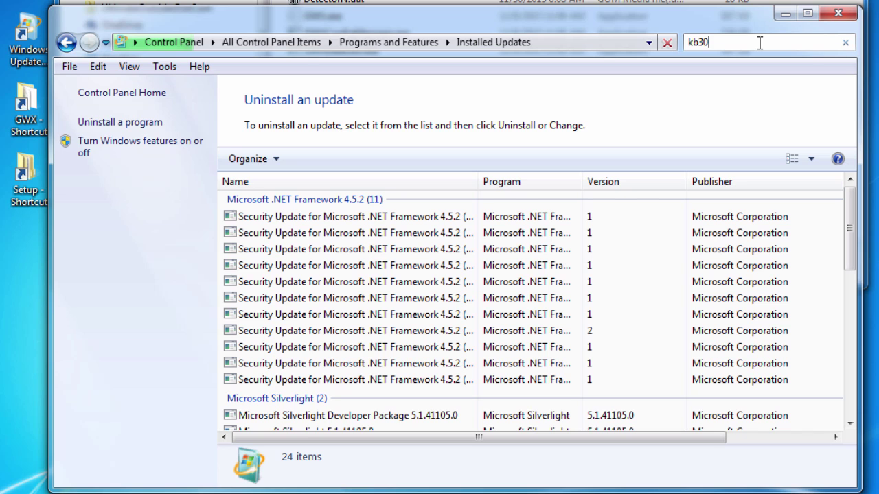
pyautogui.write('35583')
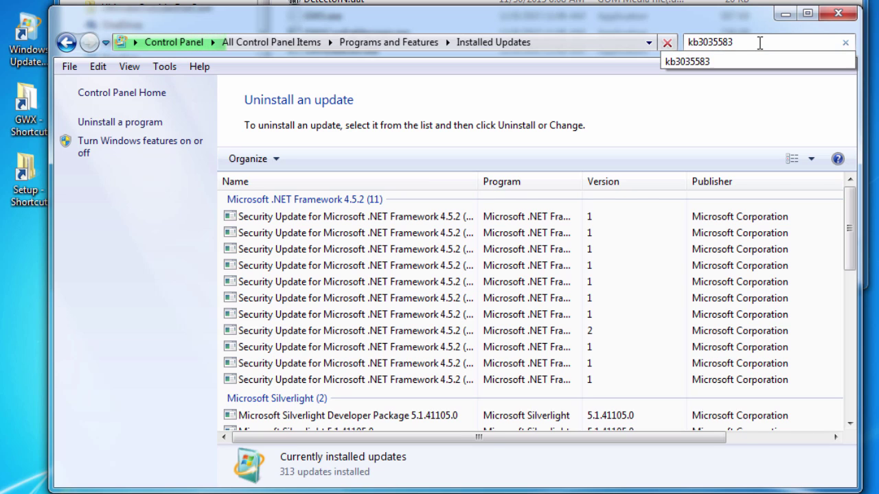
pyautogui.click(296, 222)
pyautogui.moveTo(647, 28); pyautogui.dragTo(656, 184)
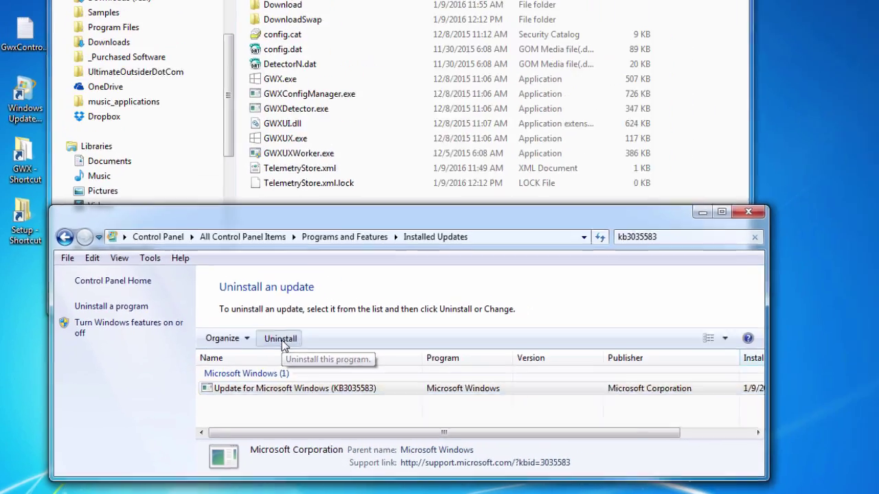
pyautogui.click(283, 345)
pyautogui.click(463, 241)
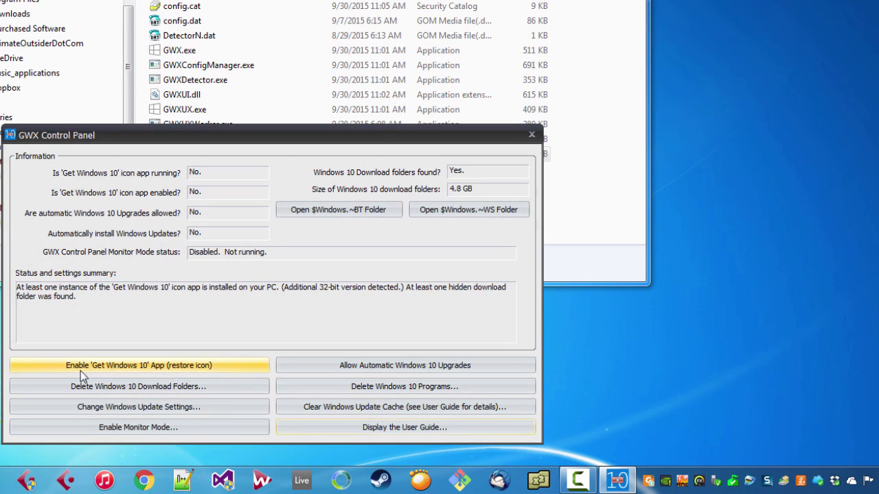
# Re-enable the Get Windows 10 app and upgrades, then turn on monitor mode for all users.
pyautogui.click(122, 365)
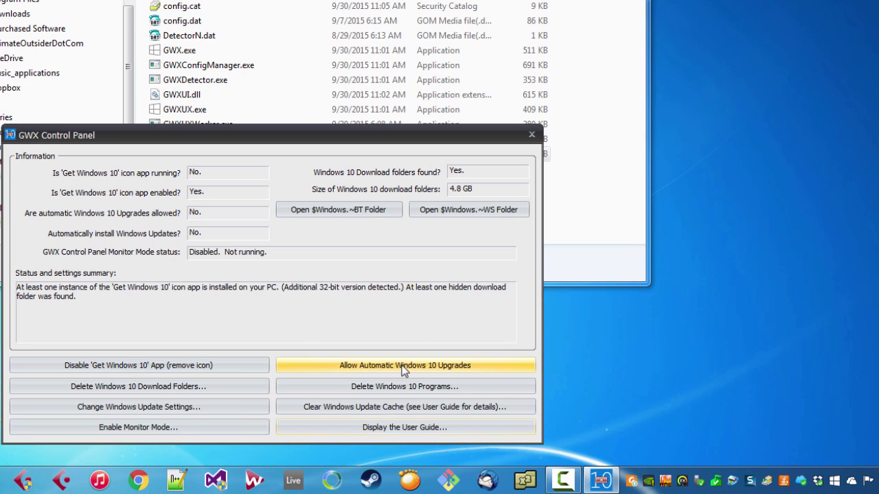
pyautogui.click(403, 366)
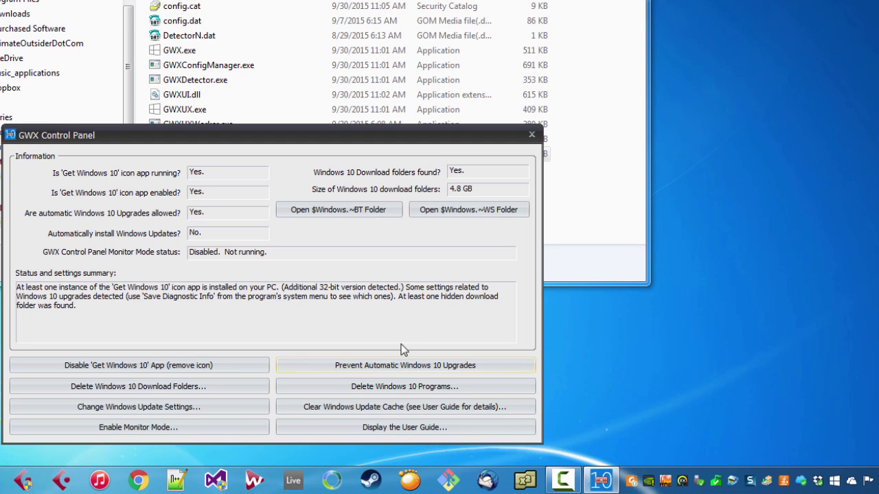
pyautogui.click(109, 426)
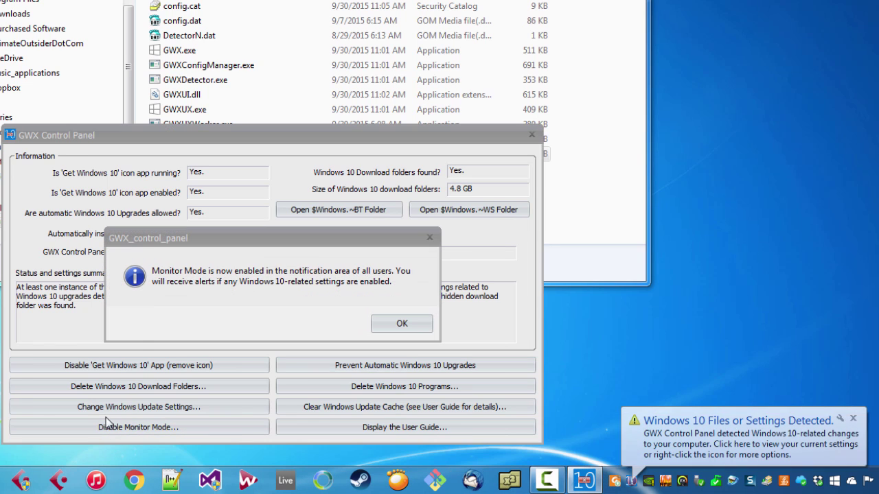
pyautogui.click(406, 323)
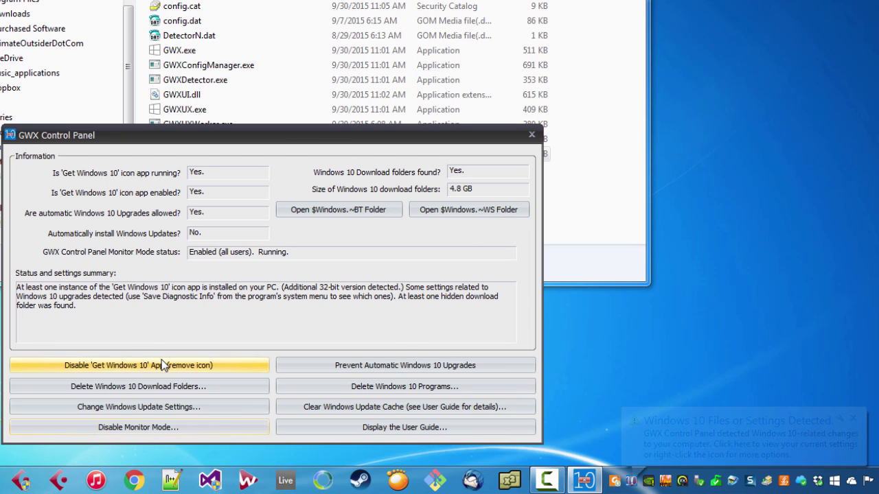
# Disable the Get Windows 10 app, block automatic upgrades, and delete the Windows 10 program files.
pyautogui.click(162, 365)
pyautogui.click(405, 365)
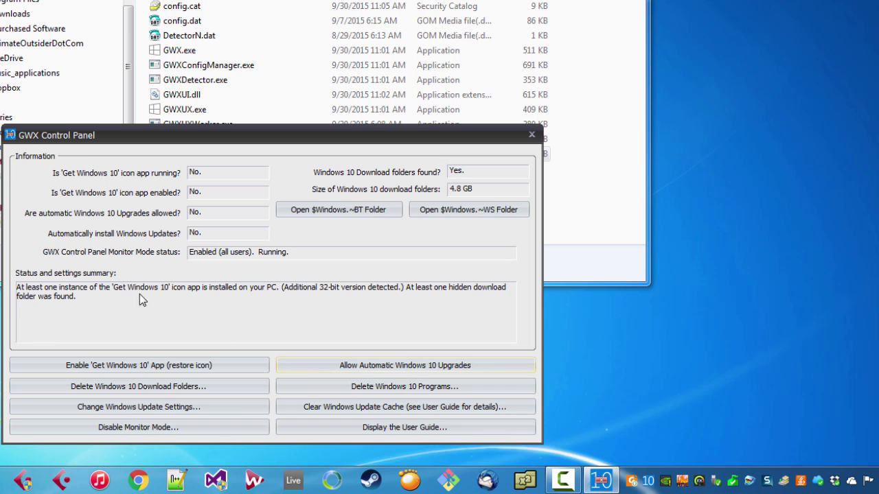
pyautogui.click(482, 388)
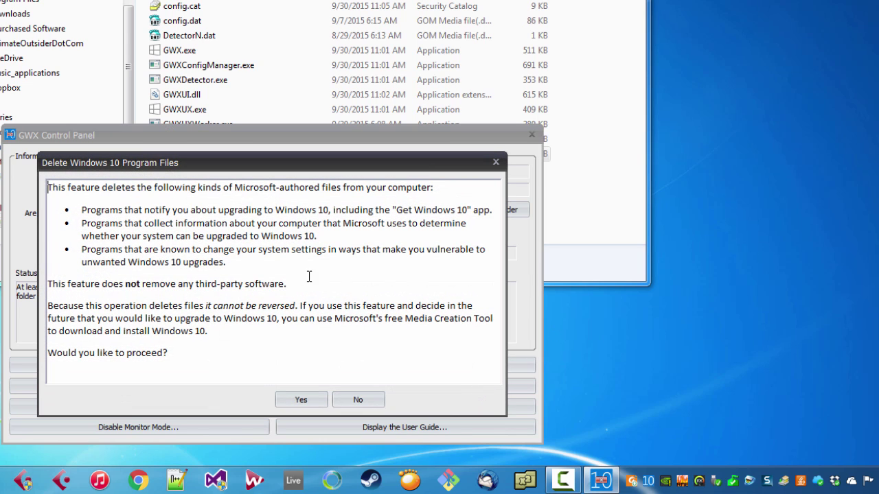
pyautogui.click(300, 400)
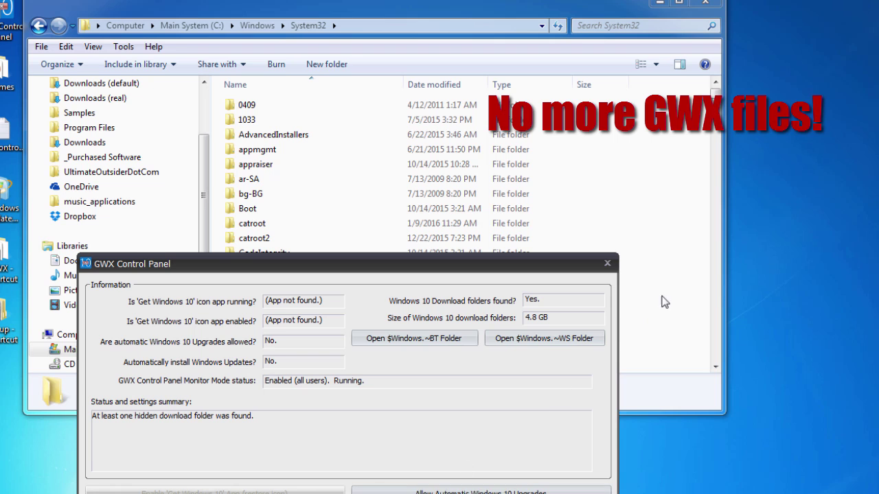
# Bring up the System32 window and scroll its folder list to confirm no GWX folder remains.
pyautogui.click(675, 282)
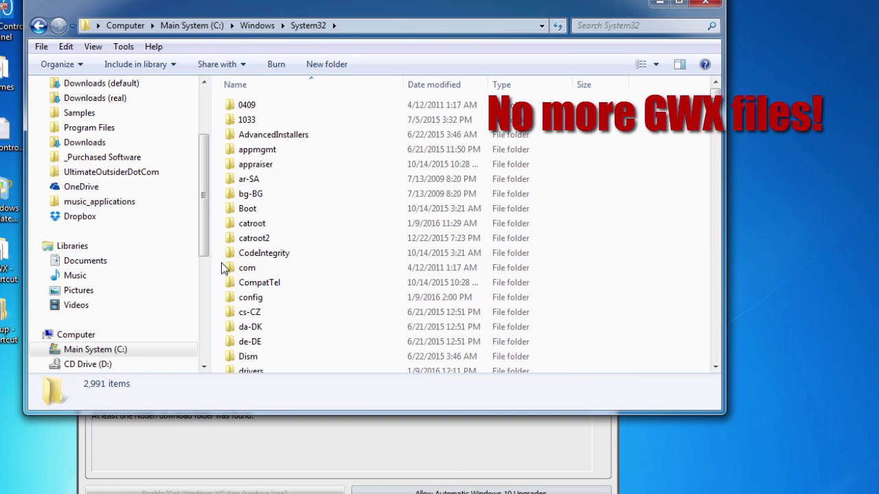
pyautogui.moveTo(717, 94); pyautogui.dragTo(716, 100)
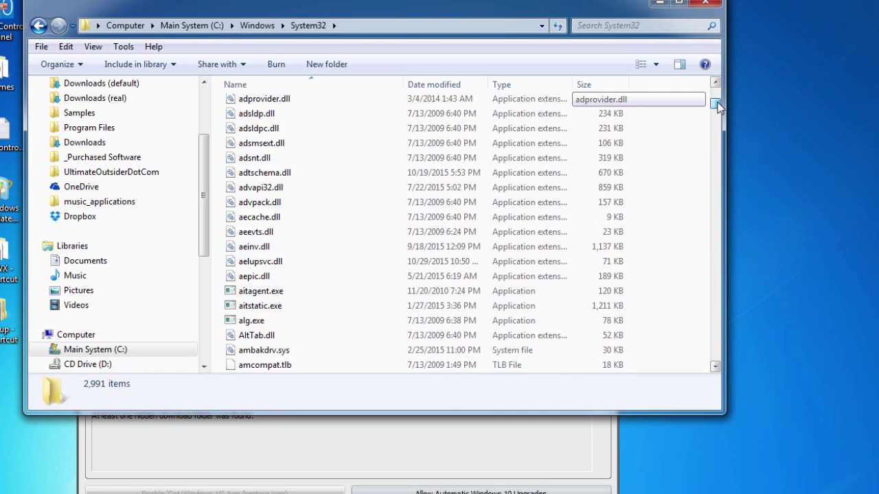
pyautogui.click(406, 175)
pyautogui.scroll(3, 406, 193)
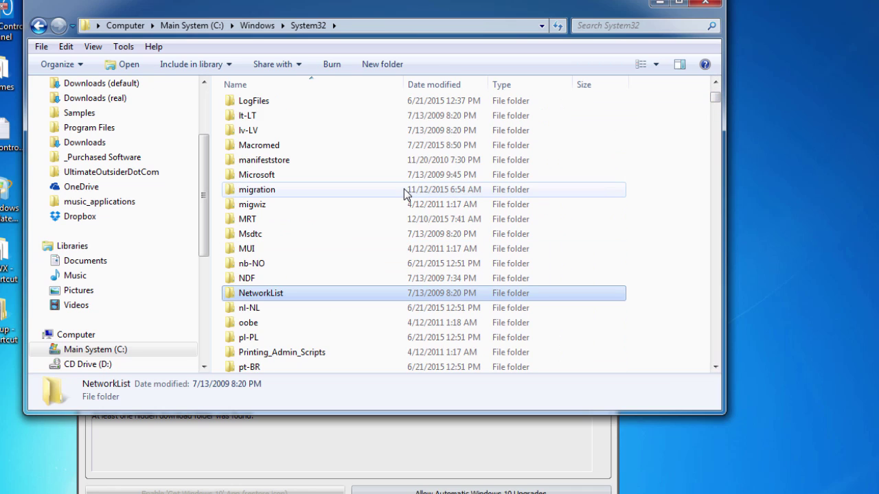
pyautogui.scroll(2, 404, 196)
pyautogui.scroll(2, 402, 199)
pyautogui.scroll(1, 401, 200)
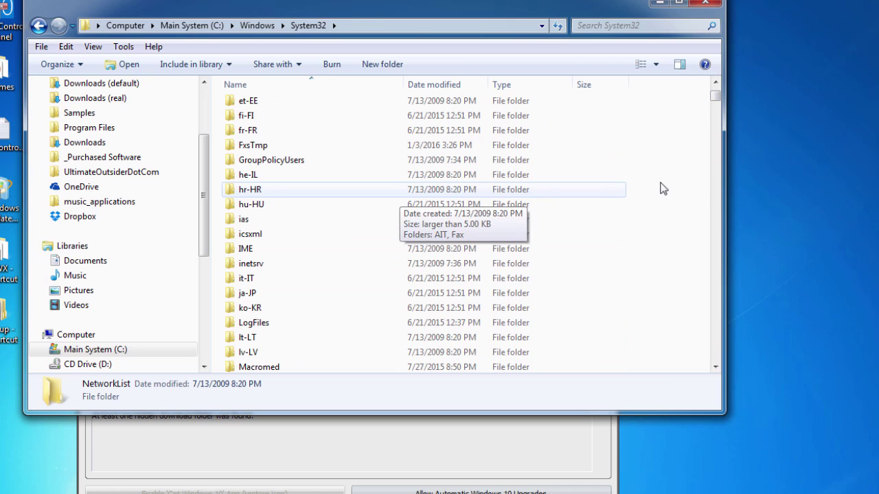